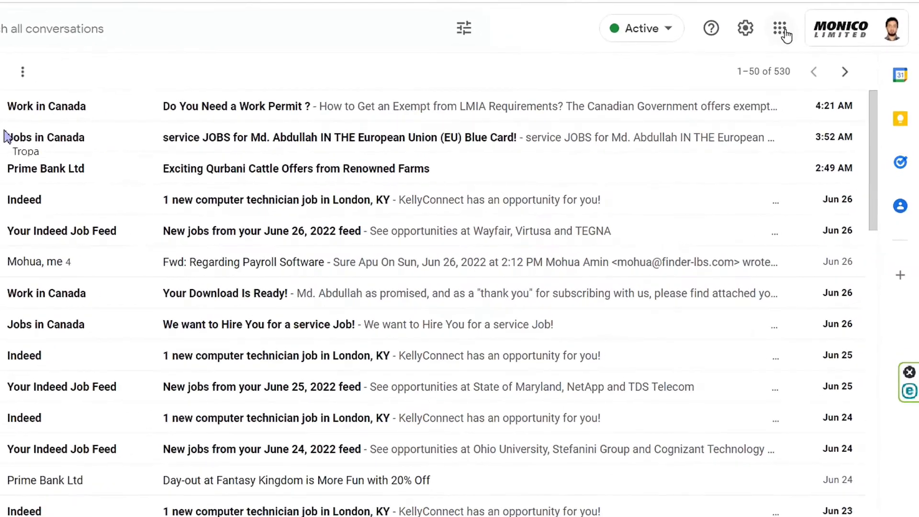
Enable POP for all mail in the Gmail forwarding and POP/IMAP settings and save the changes
click(746, 29)
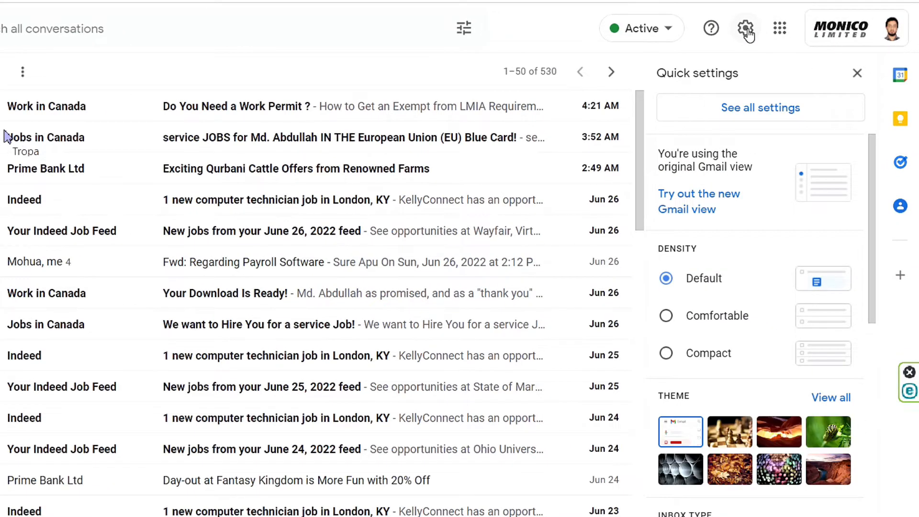
click(746, 115)
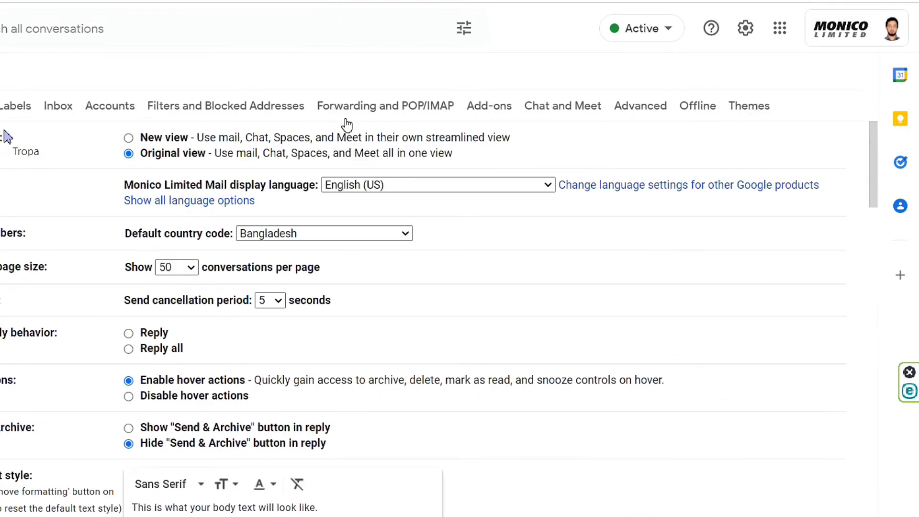
click(381, 106)
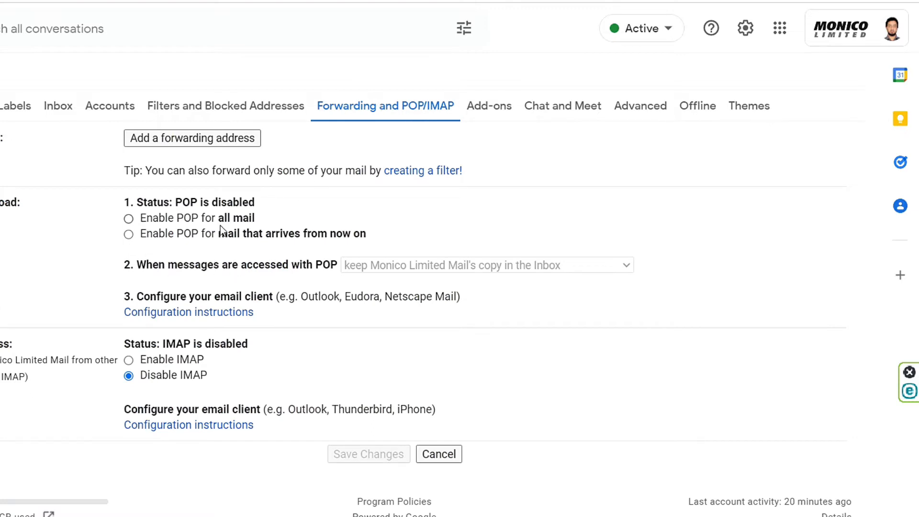
click(129, 219)
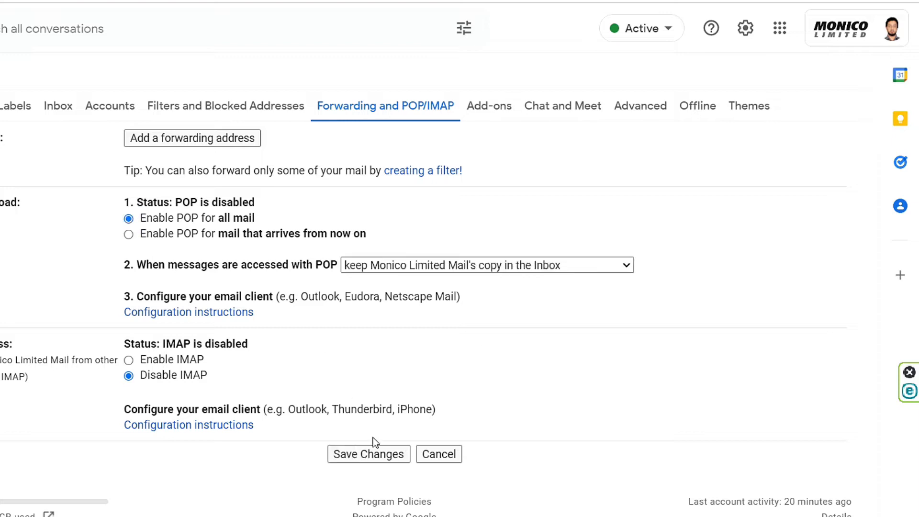
click(343, 454)
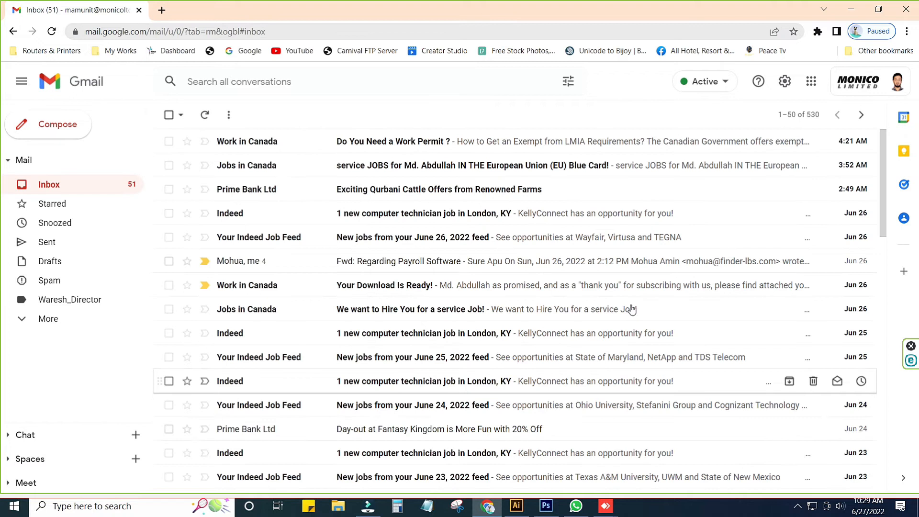
click(784, 81)
click(793, 143)
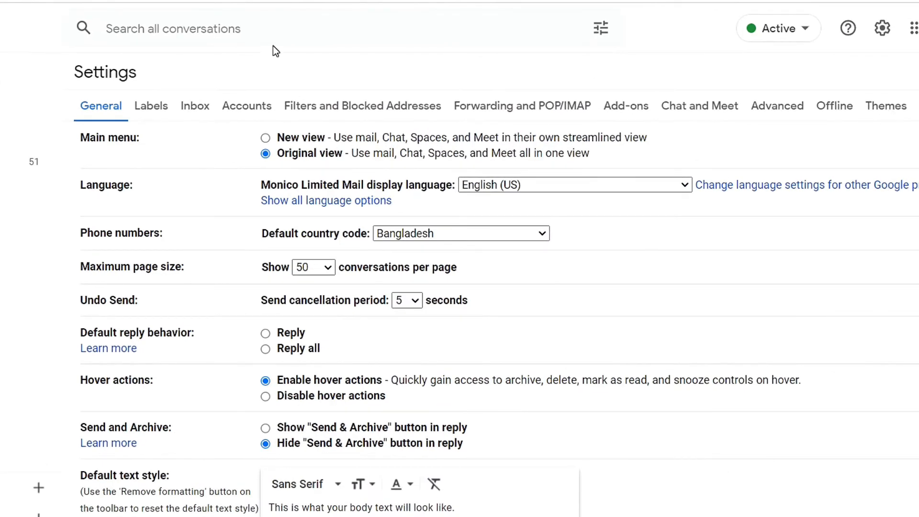
click(239, 112)
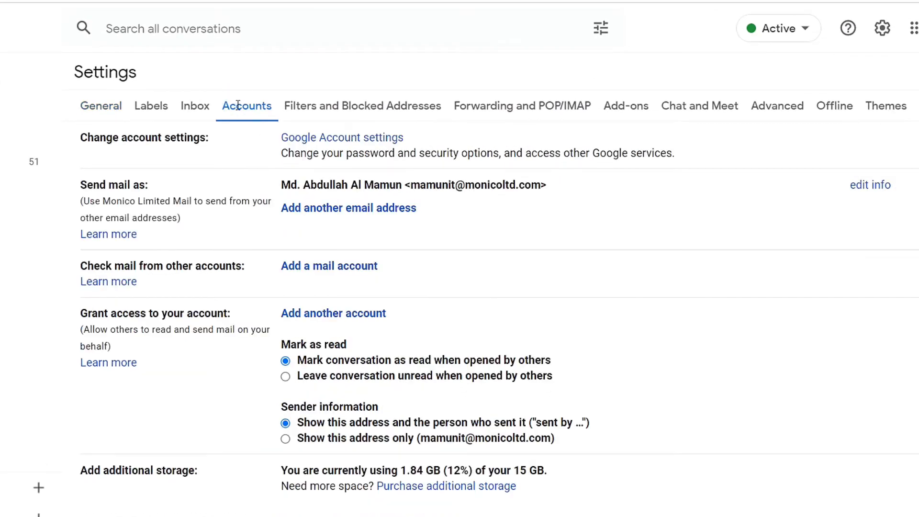
click(344, 137)
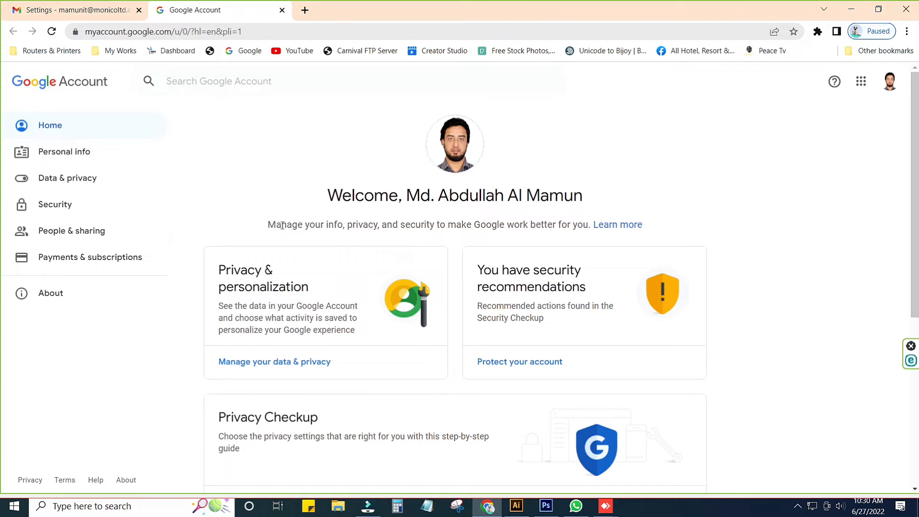
click(53, 205)
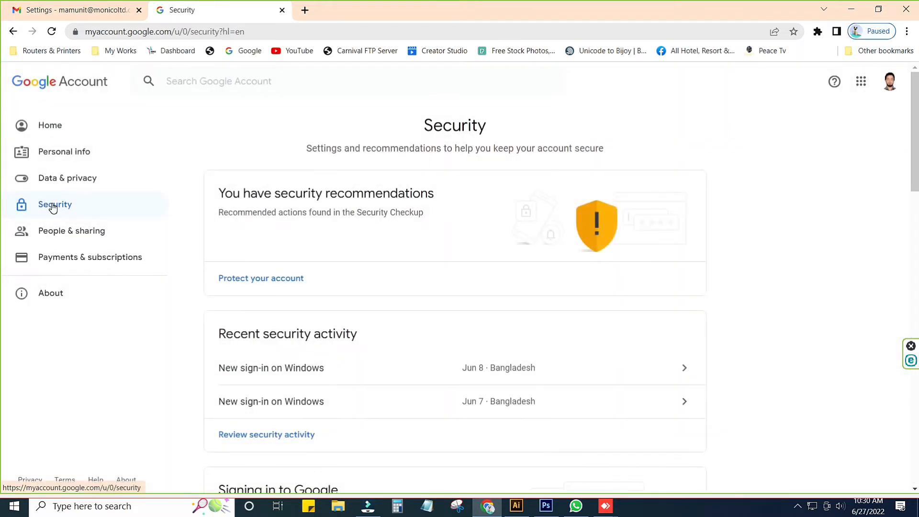
Open Less secure app access, verify identity with the account password, and allow less secure apps
scroll(232, 309, down, 1)
scroll(314, 398, up, 1)
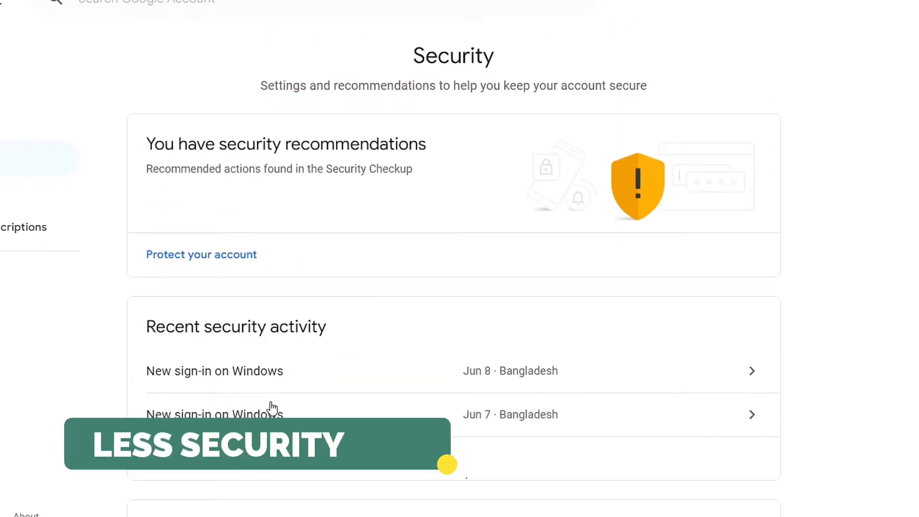
scroll(270, 400, down, 10)
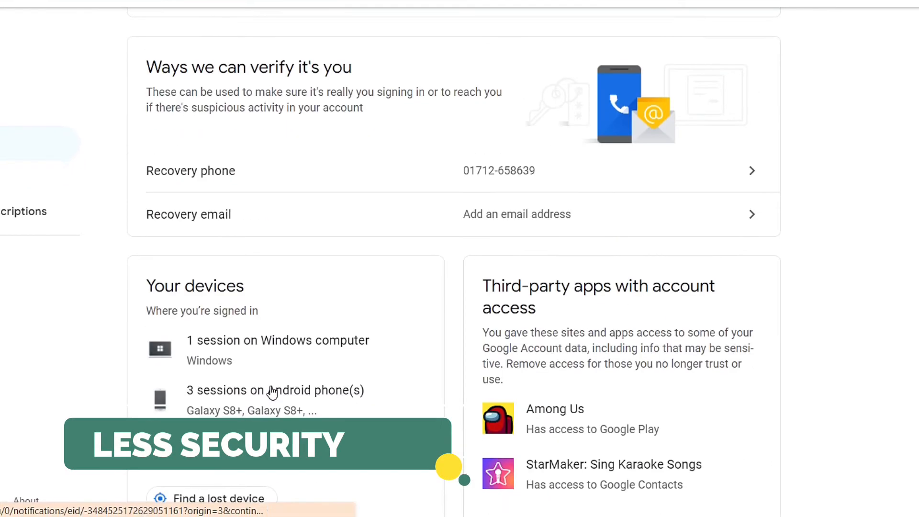
scroll(272, 393, down, 5)
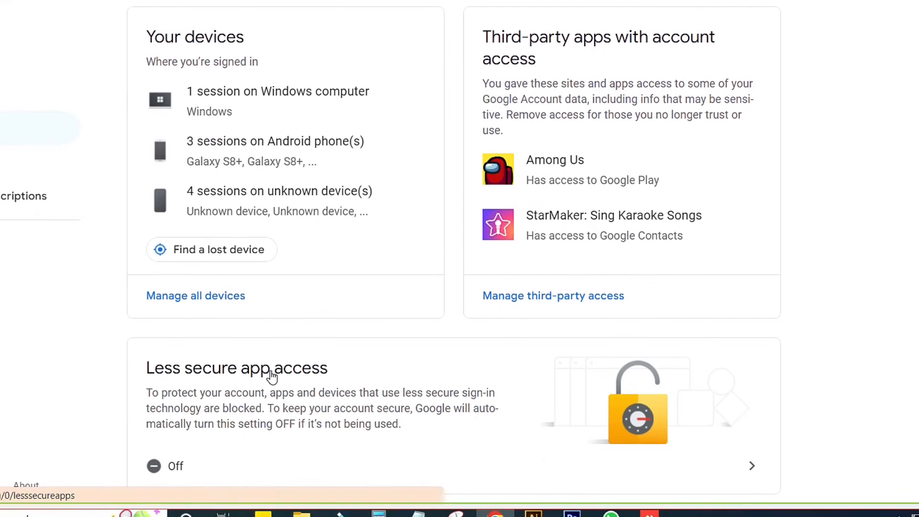
click(170, 449)
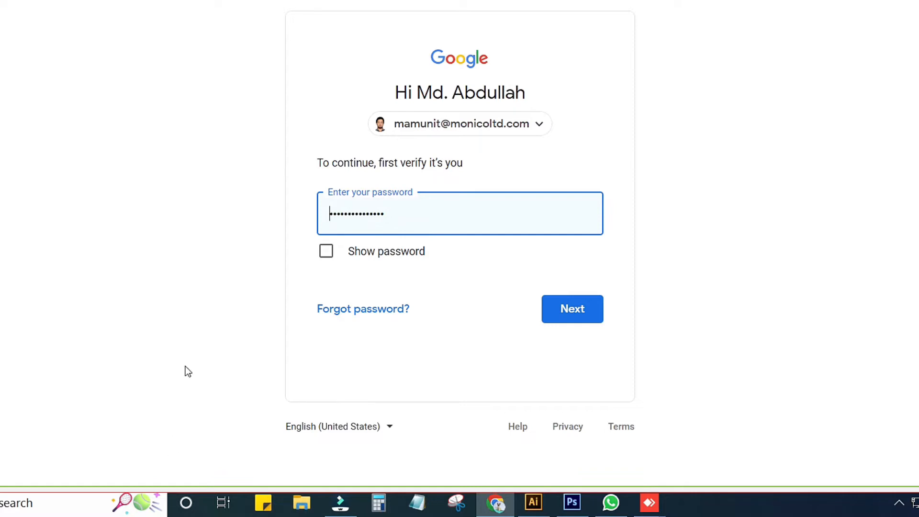
click(591, 310)
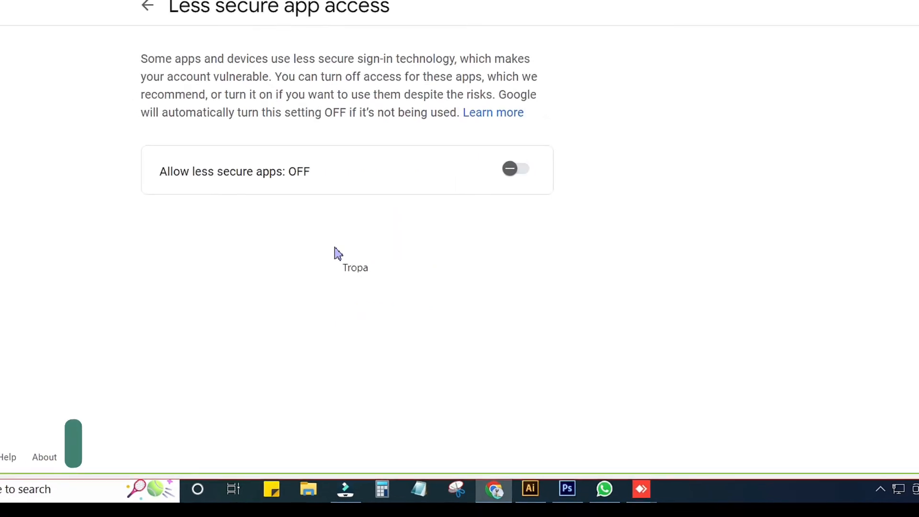
click(511, 168)
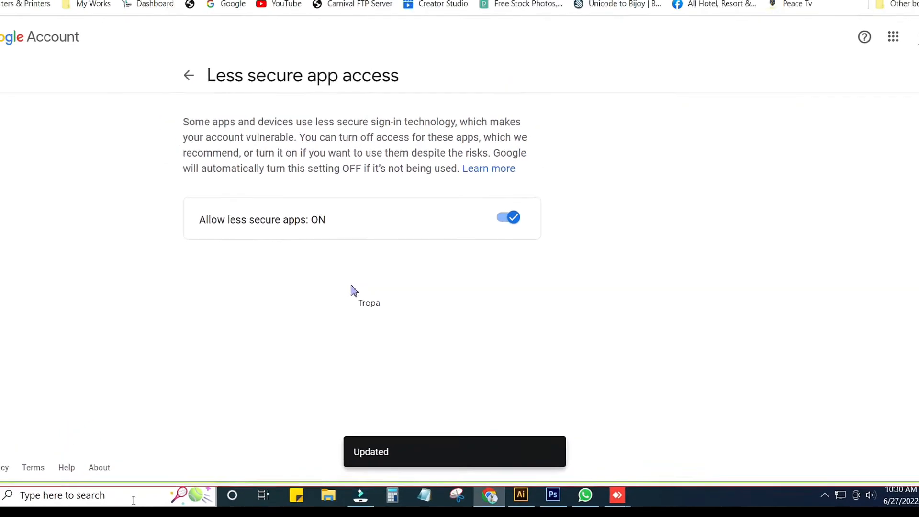
Launch Microsoft Outlook 2010 and proceed through its startup wizard with Yes to configuring an e-mail account
click(133, 500)
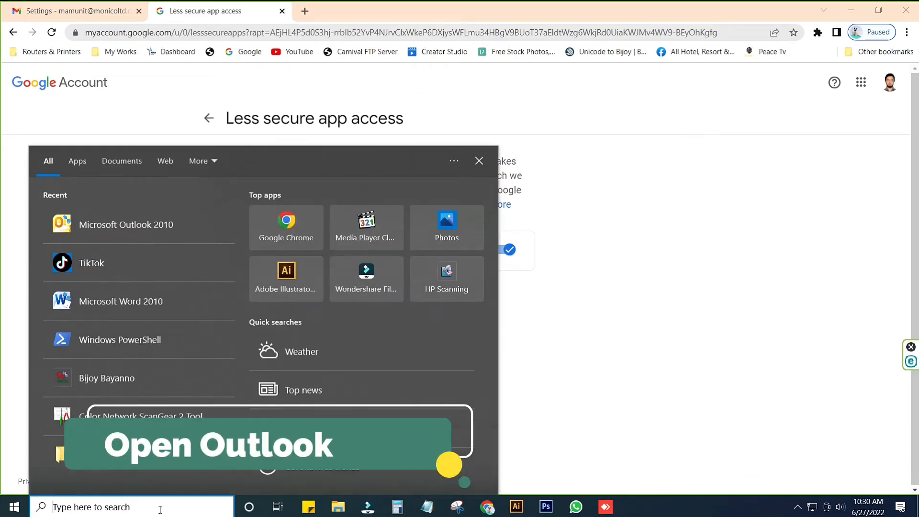
click(113, 229)
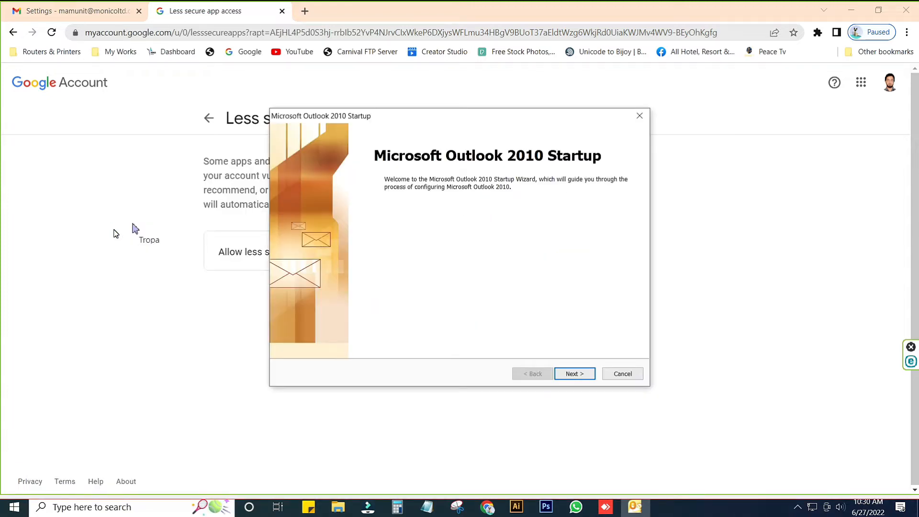
click(565, 376)
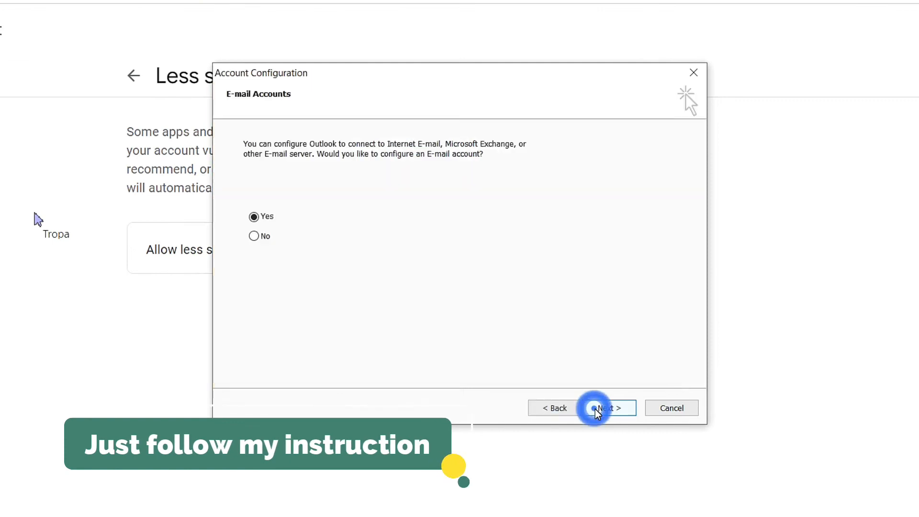
click(599, 412)
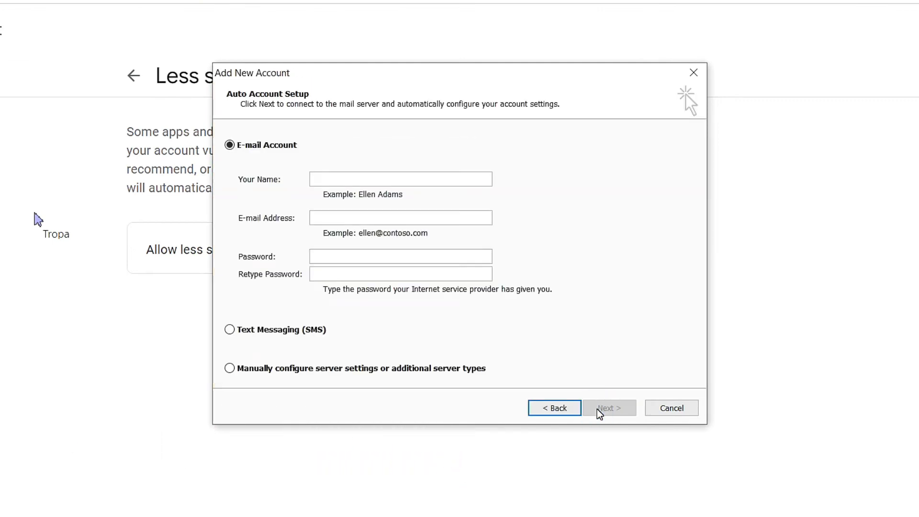
Fill in the account holder's e-mail address and full name in the Auto Account Setup form
click(318, 181)
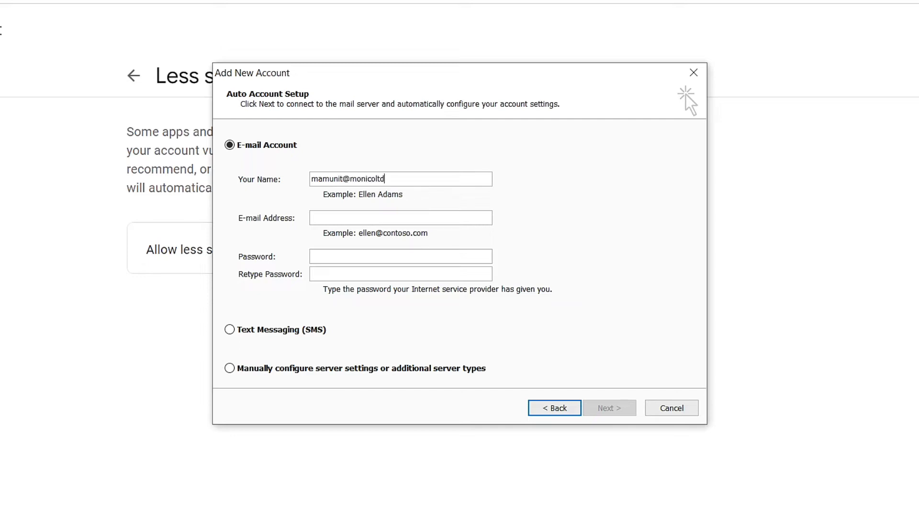
drag(417, 173, 305, 182)
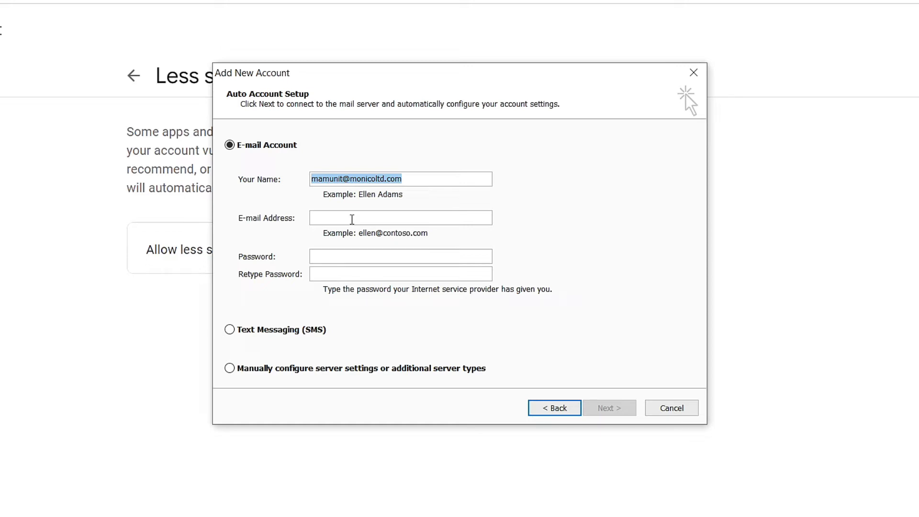
key(ctrl+x)
click(343, 216)
key(ctrl+v)
click(333, 175)
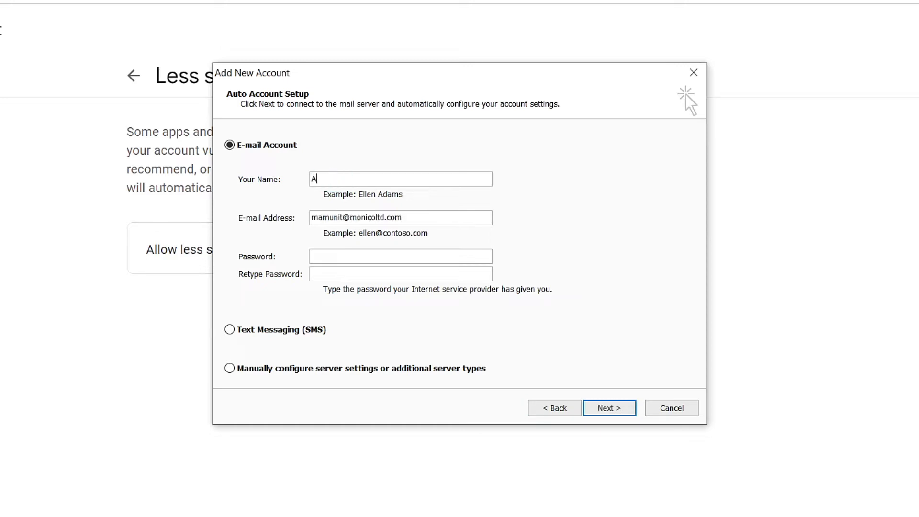
Enter the account password and repeat it in the Retype Password field
text(*)
key(ctrl+v)
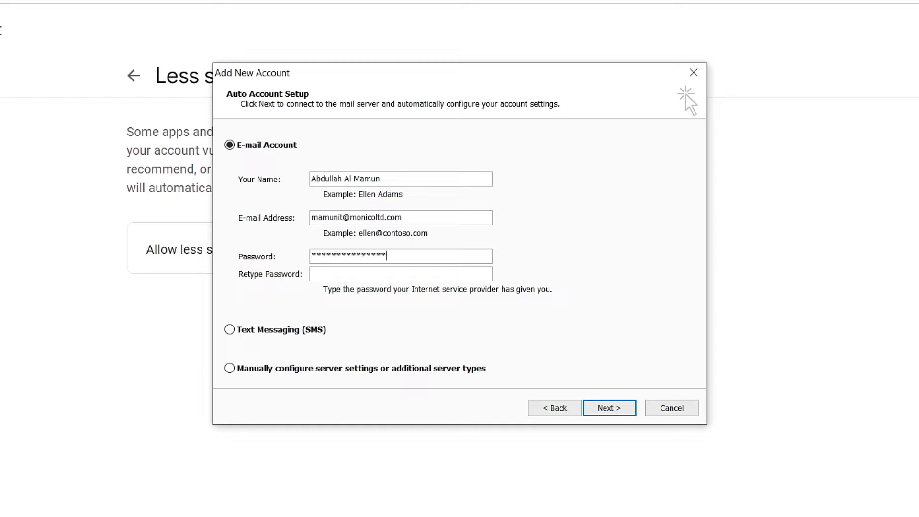
click(344, 274)
text(****************)
Choose to manually configure server settings and continue with the Internet E-mail service
click(230, 368)
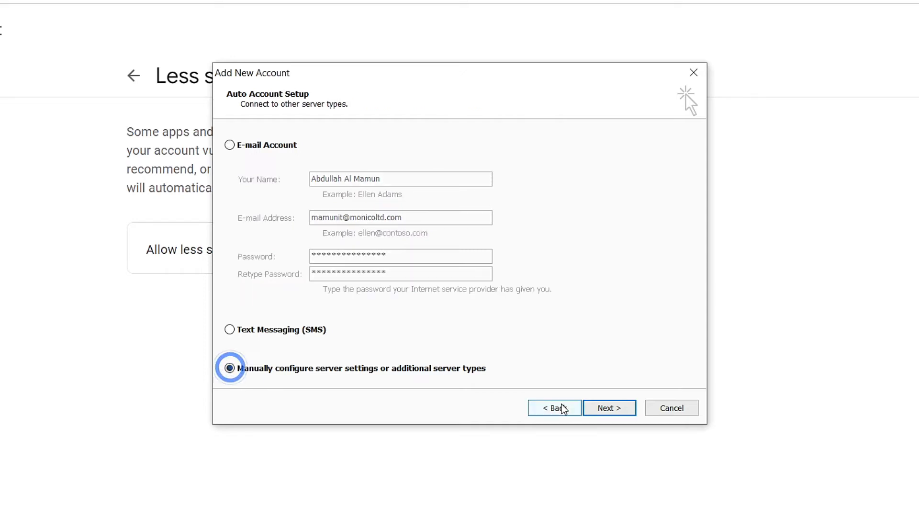
click(607, 408)
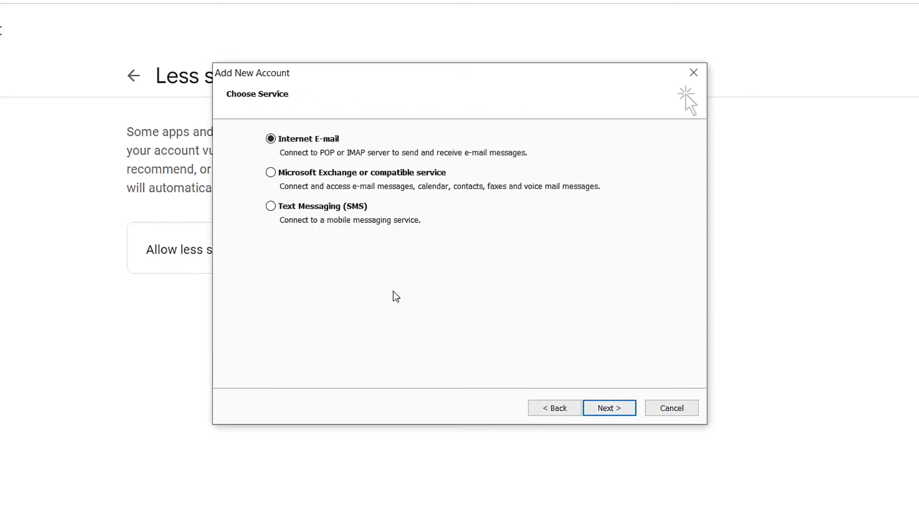
click(610, 408)
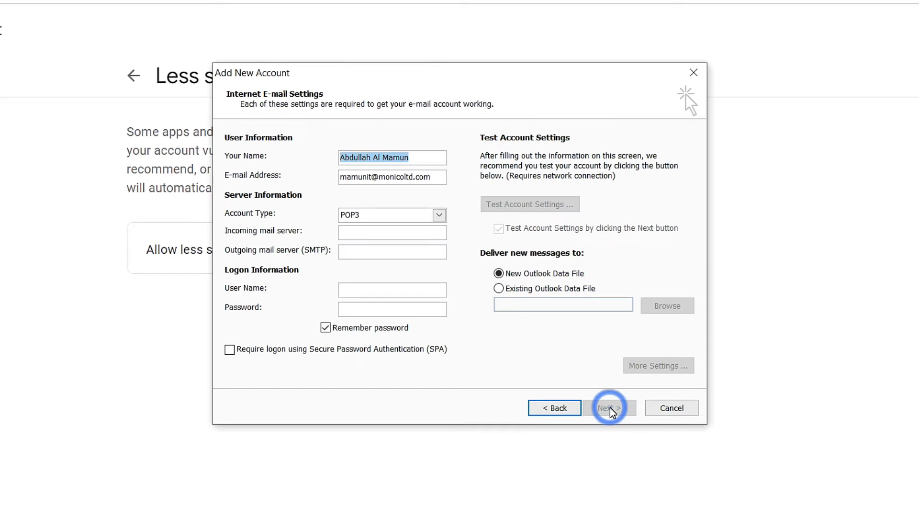
Set the incoming mail server to pop.gmail.com and the outgoing mail server (SMTP) to smtp.gmail.com
click(366, 236)
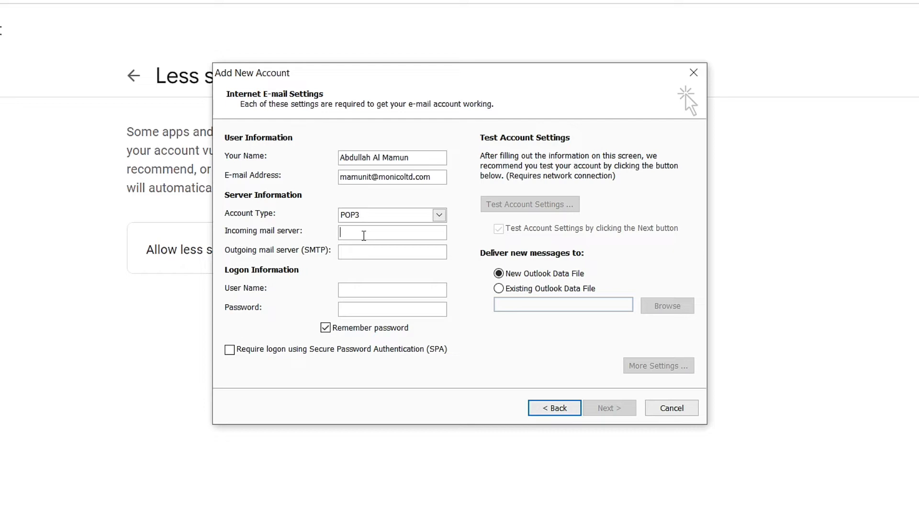
text(pop)
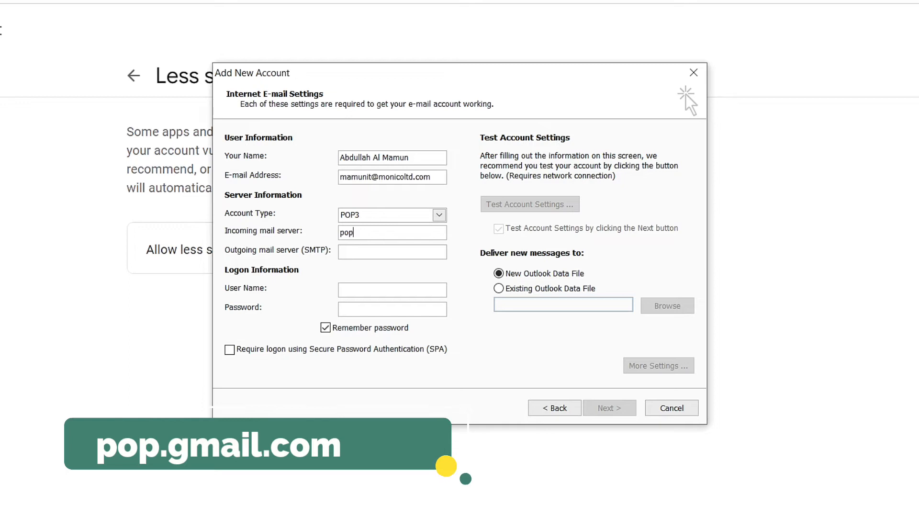
text(.ga)
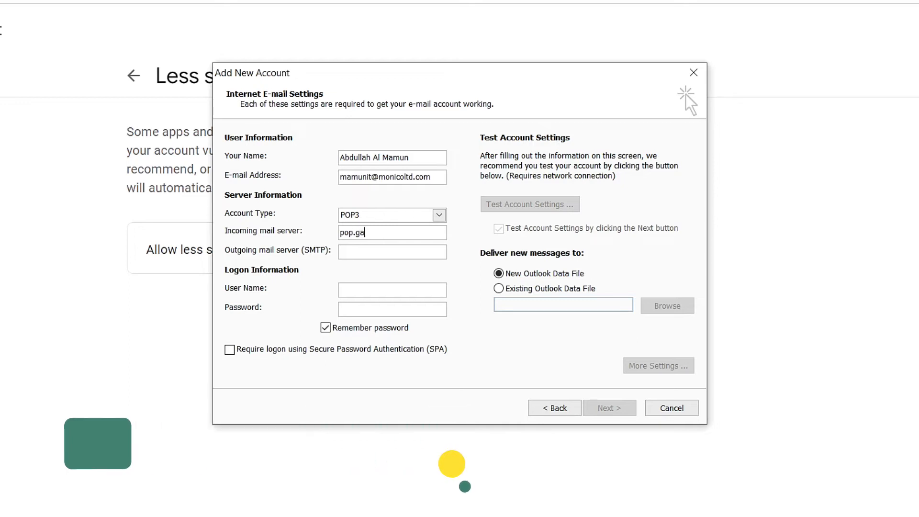
key(BackSpace)
text(mail.ocm)
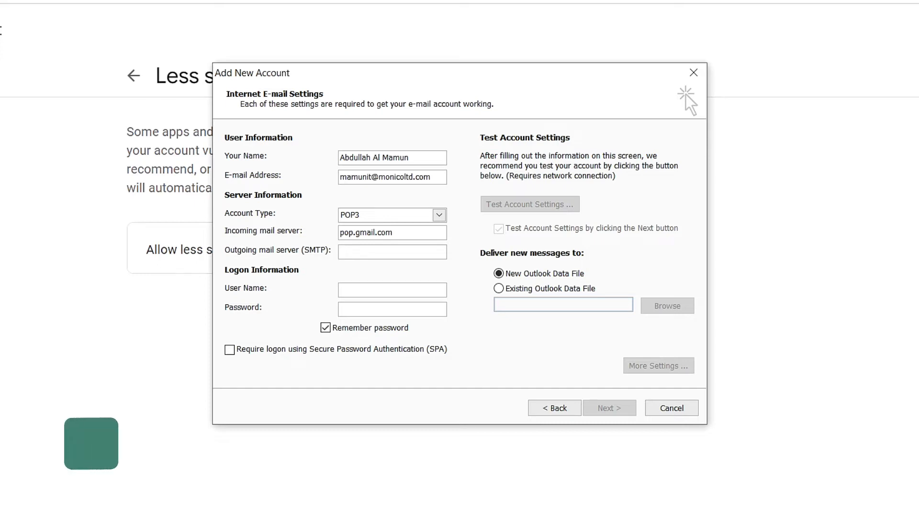
text(smtp.gm)
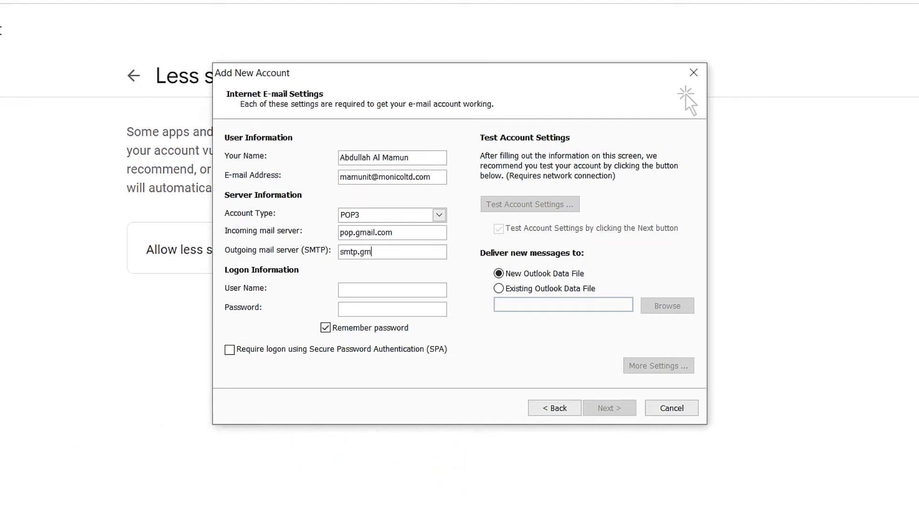
text(ail.com)
Fill in the logon information with the account's e-mail address as user name and the account password
click(362, 288)
key(ctrl+v)
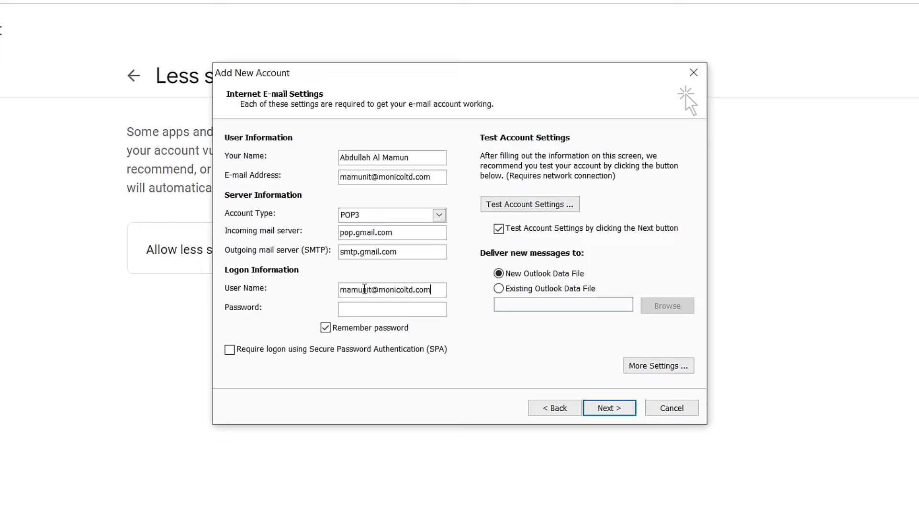
click(366, 310)
text(****************)
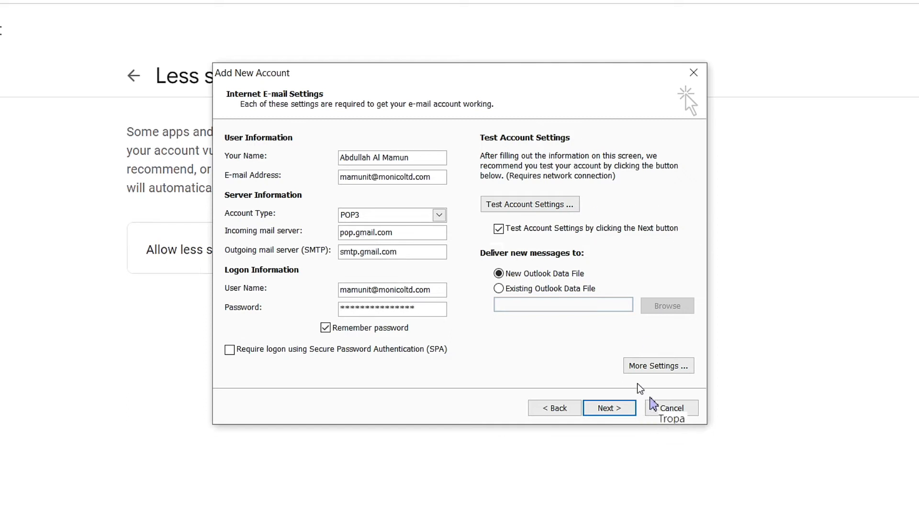
In the additional account settings, require authentication for the outgoing server (SMTP), using the same settings as the incoming mail server
click(651, 367)
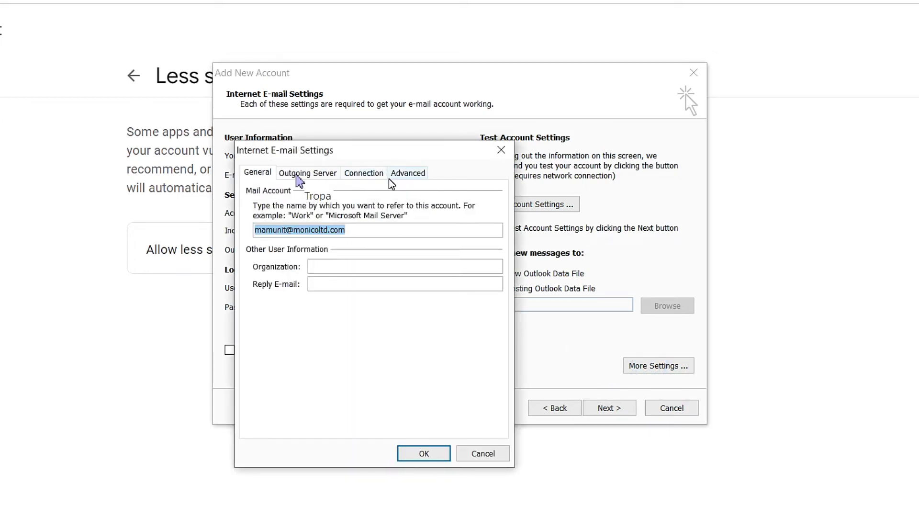
click(297, 174)
click(251, 192)
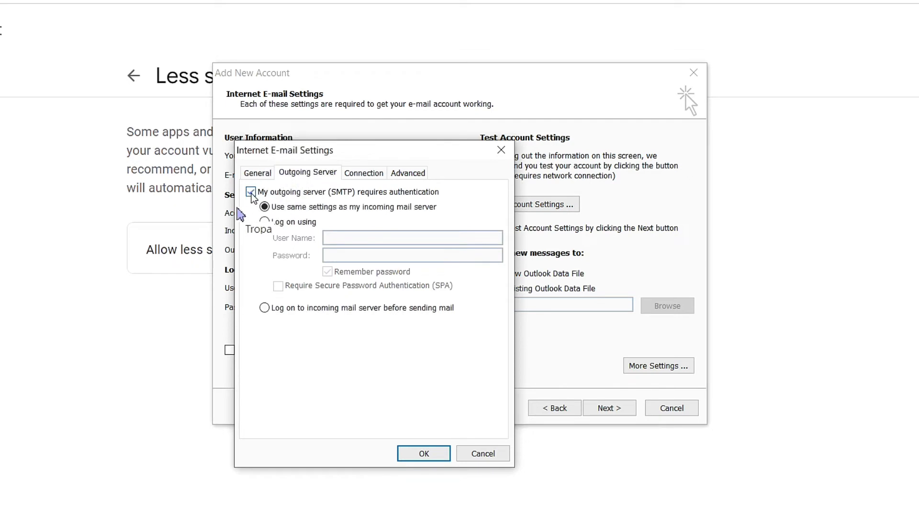
Set the incoming server (POP3) port to 995 with SSL and the outgoing server (SMTP) port to 465 with SSL encryption
click(405, 174)
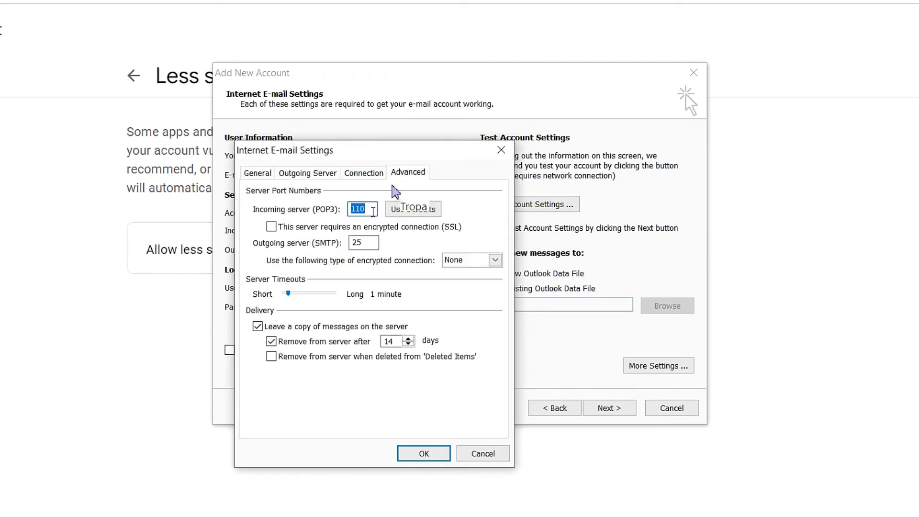
text(9)
click(271, 227)
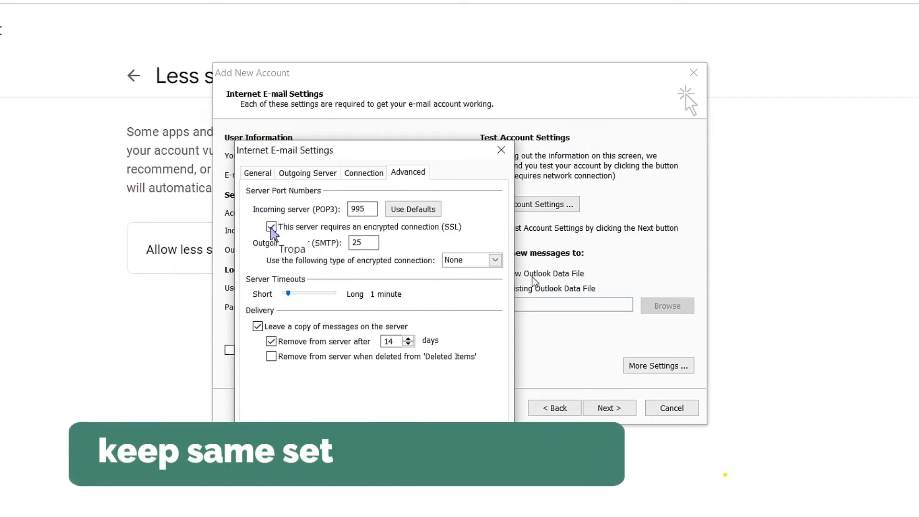
click(496, 263)
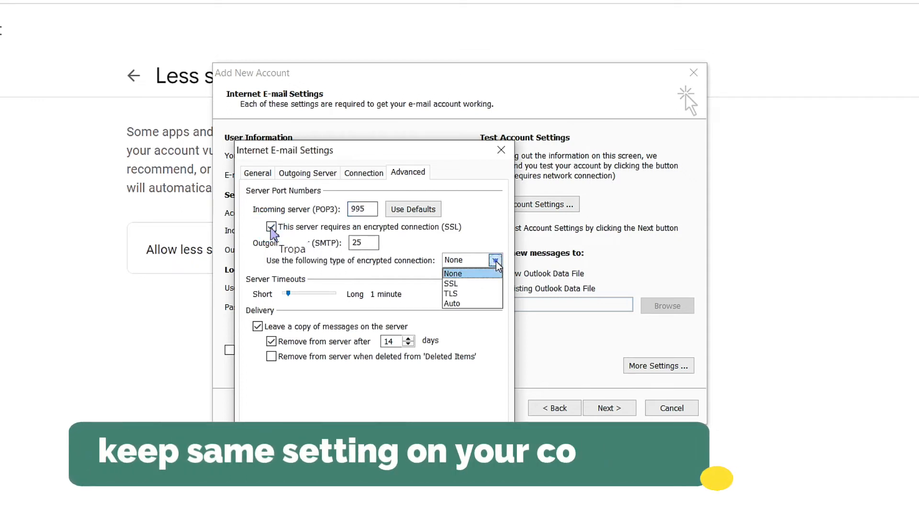
click(451, 284)
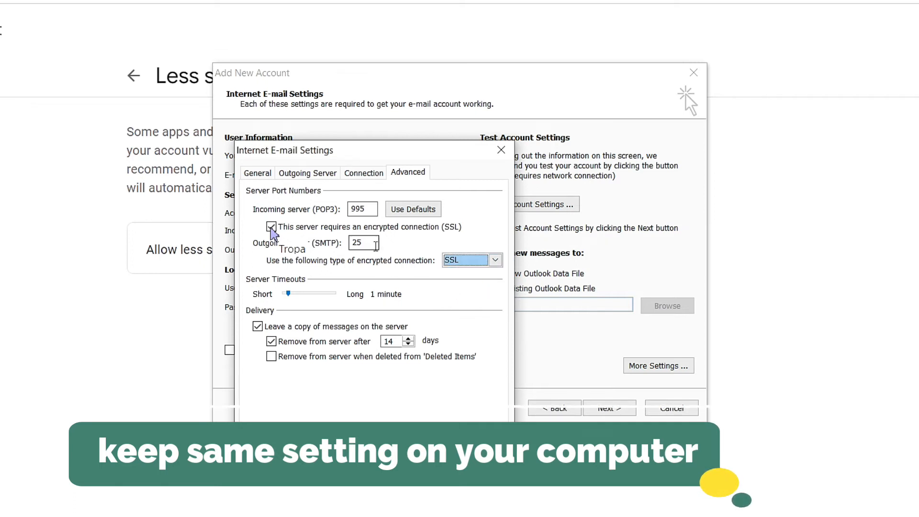
double_click(372, 245)
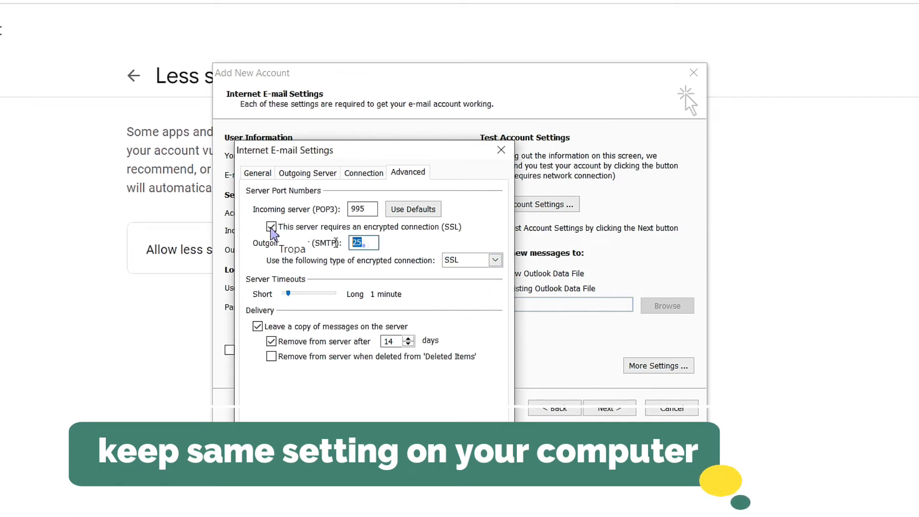
text(465)
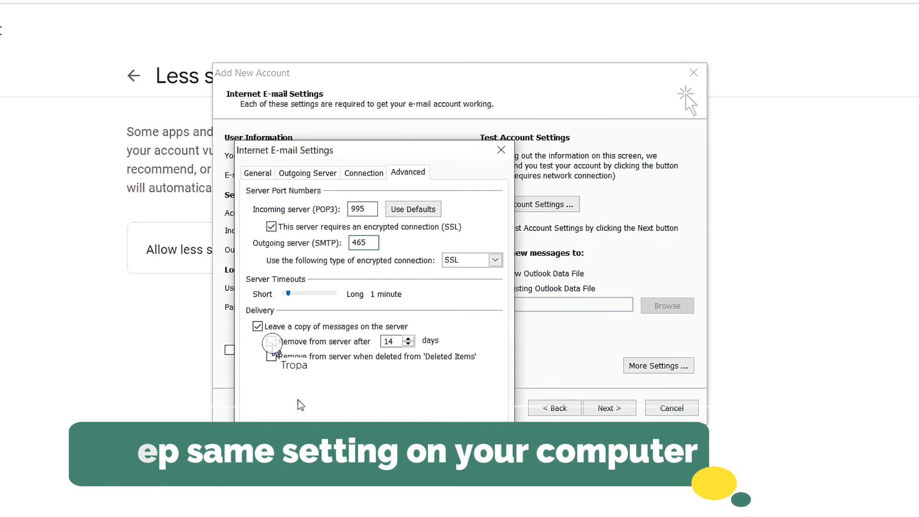
Turn off removing messages from the server after a number of days and set the server timeout to 10 minutes
click(273, 342)
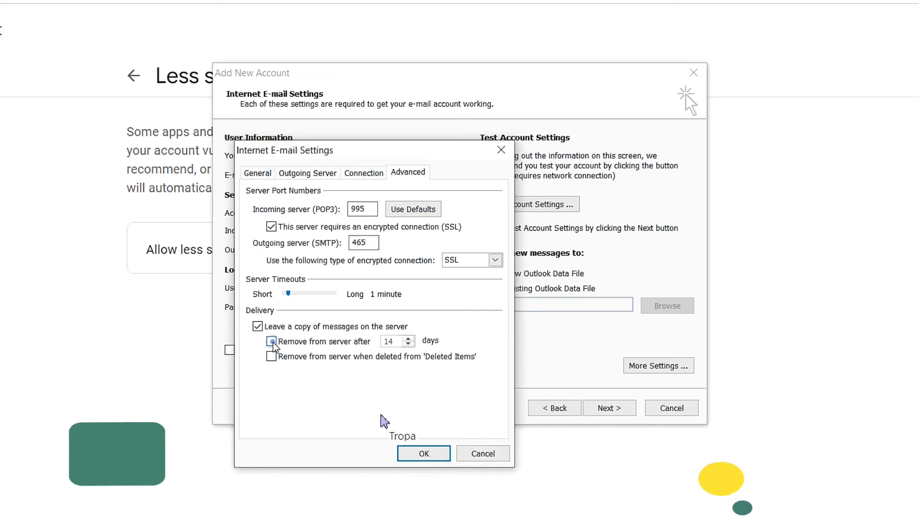
click(334, 294)
click(335, 294)
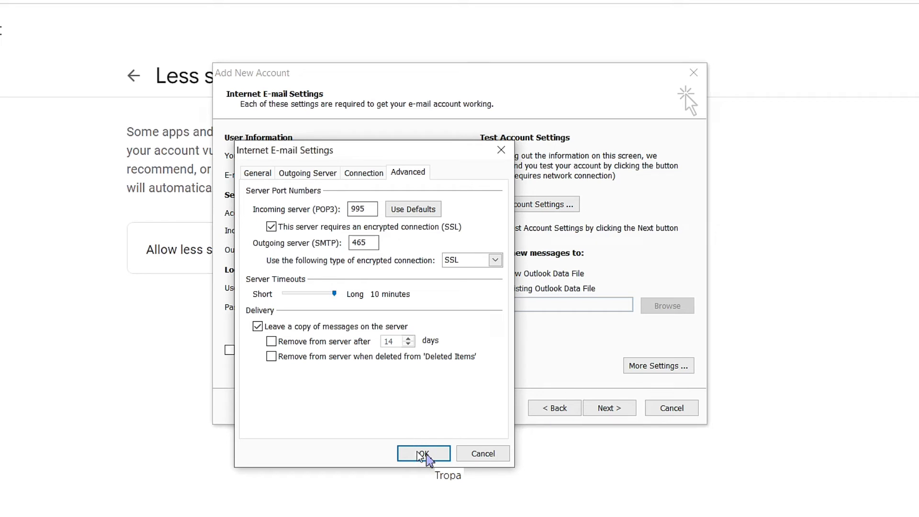
click(424, 454)
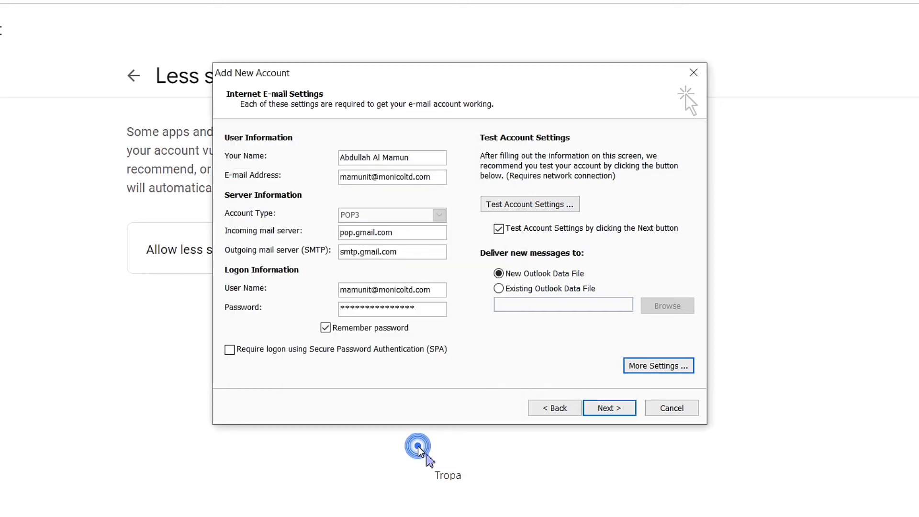
Run the account settings test and finish adding the new account
click(610, 410)
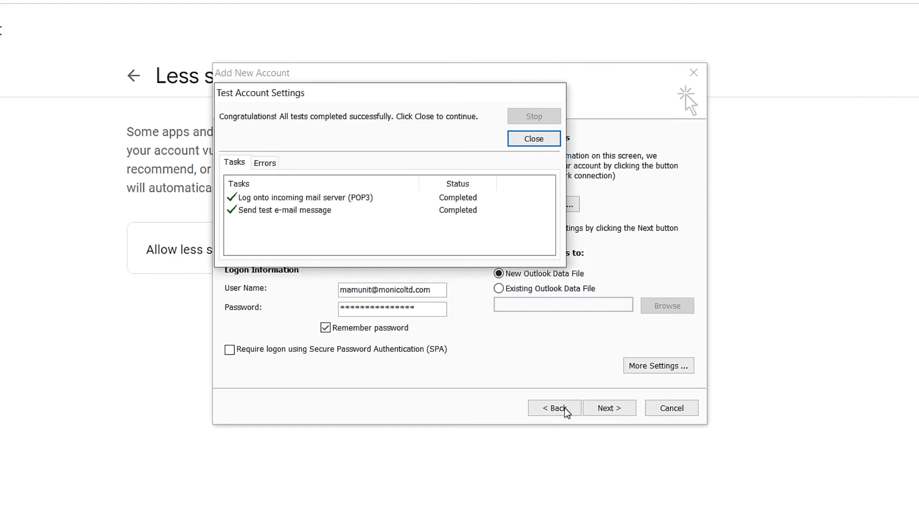
click(531, 144)
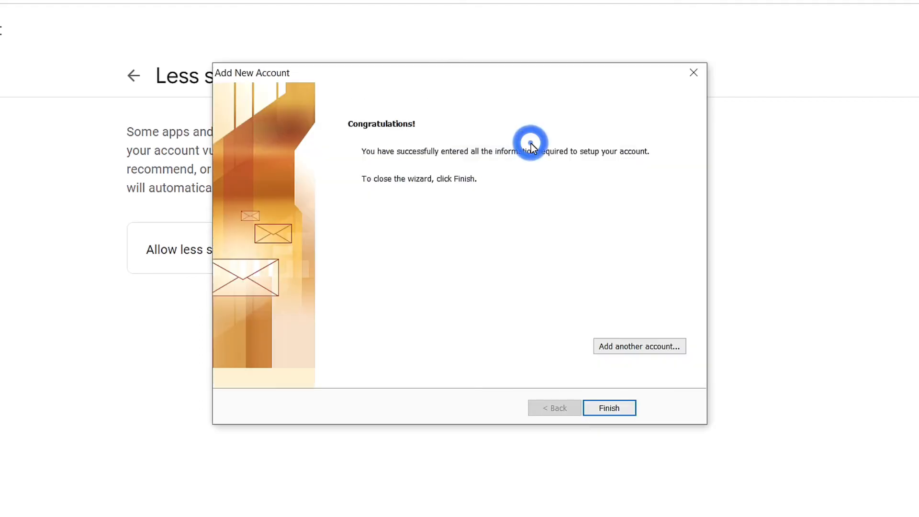
click(610, 408)
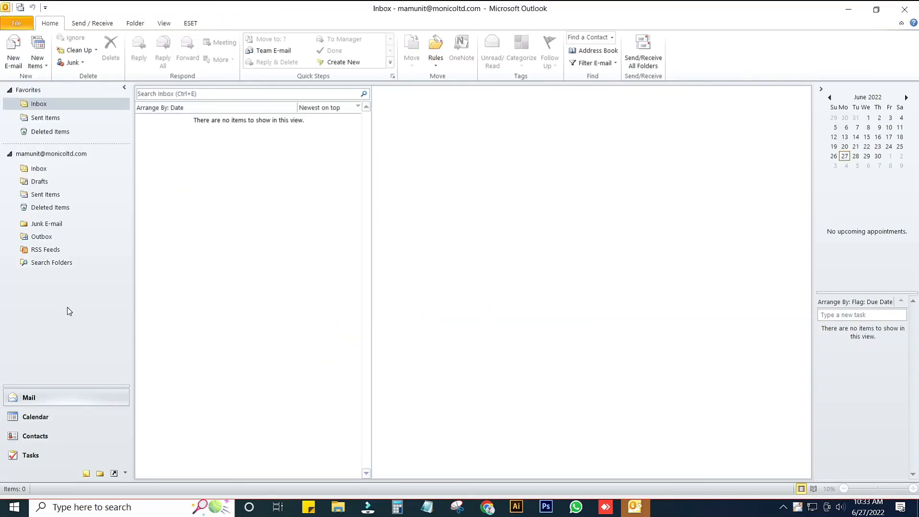
In the account settings, start creating a new Outlook data file for the e-mail account's delivery location
click(19, 24)
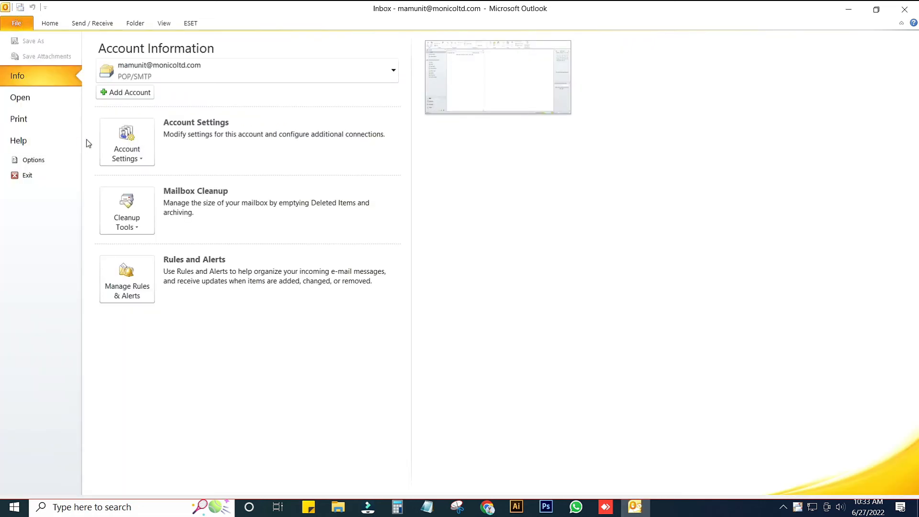
click(126, 147)
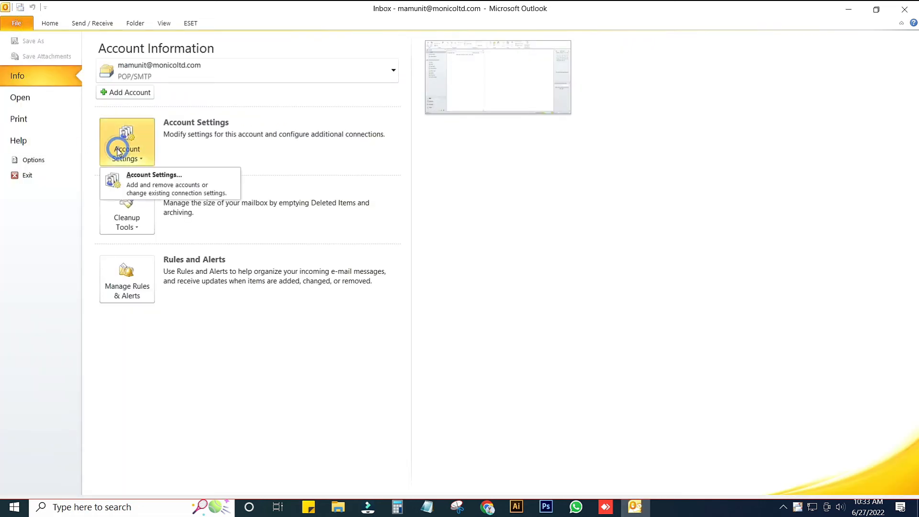
click(152, 185)
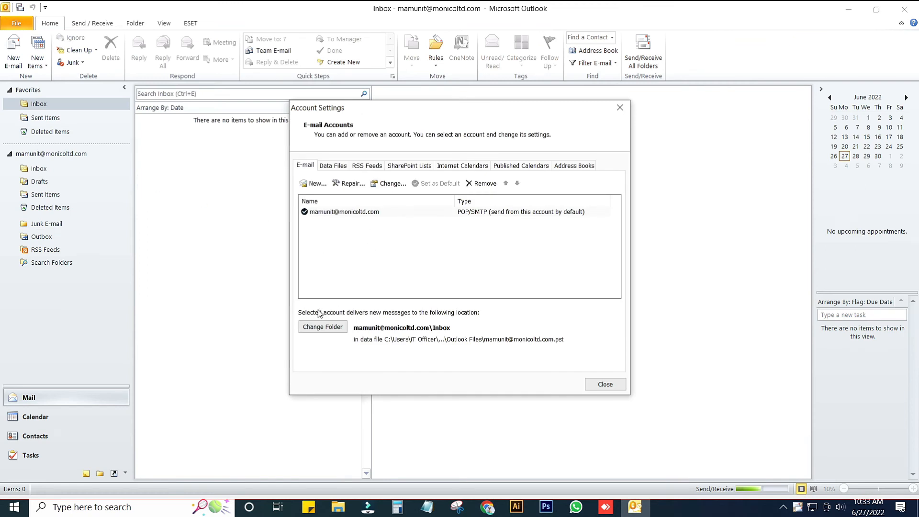
click(323, 328)
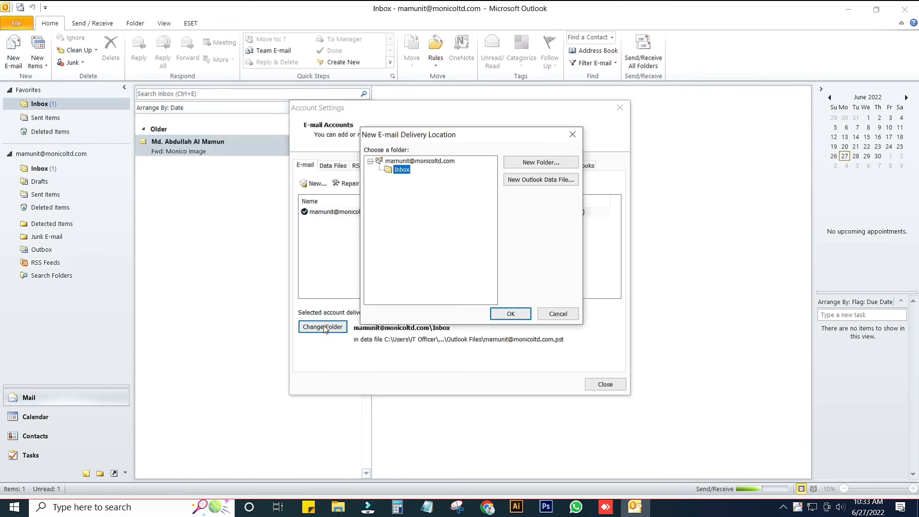
click(536, 179)
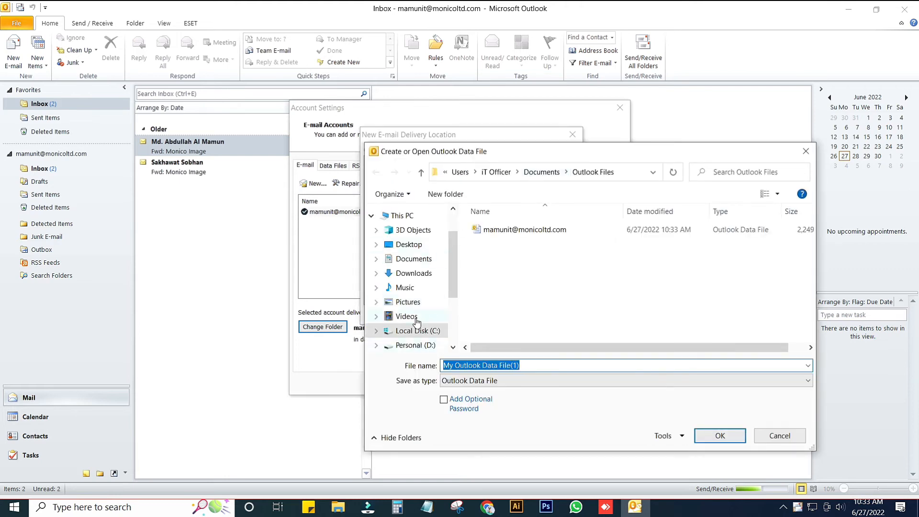
Create a folder named Outlook Backup on the Project Img & VDO (I:) drive and open it
drag(455, 293, 463, 340)
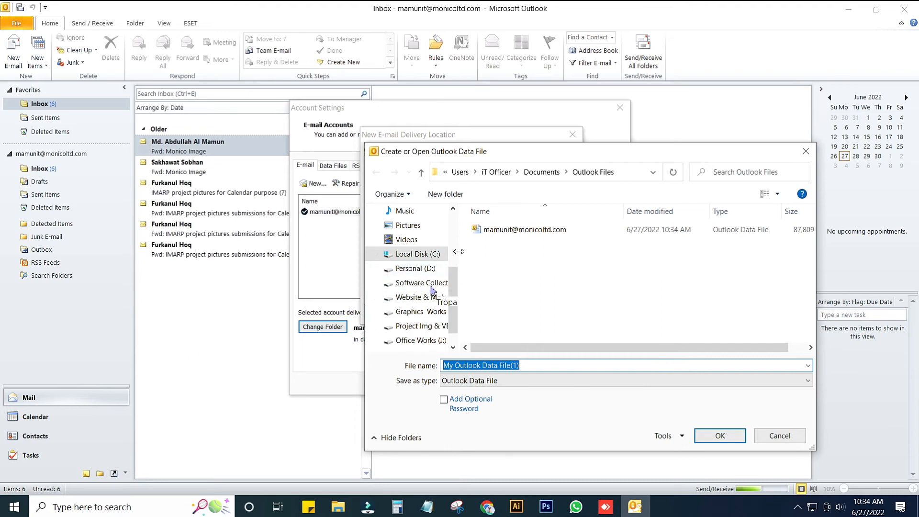
drag(458, 259, 519, 274)
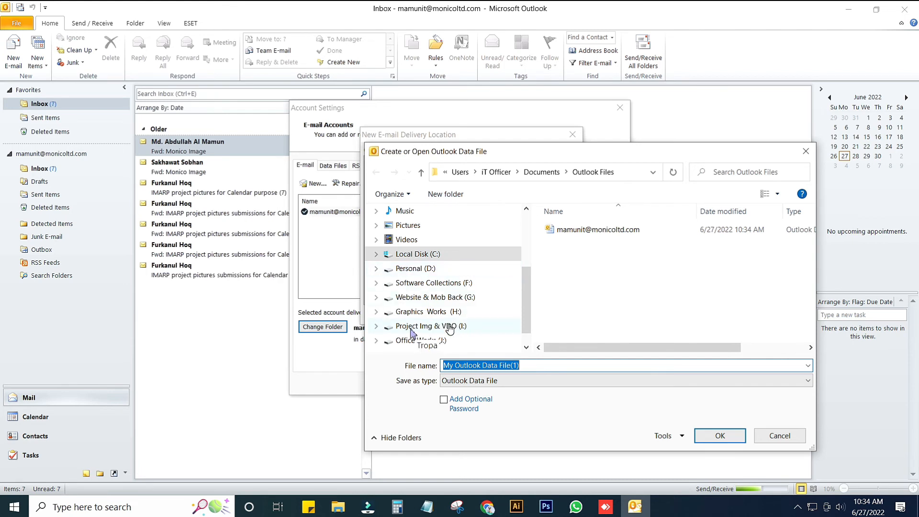
click(411, 327)
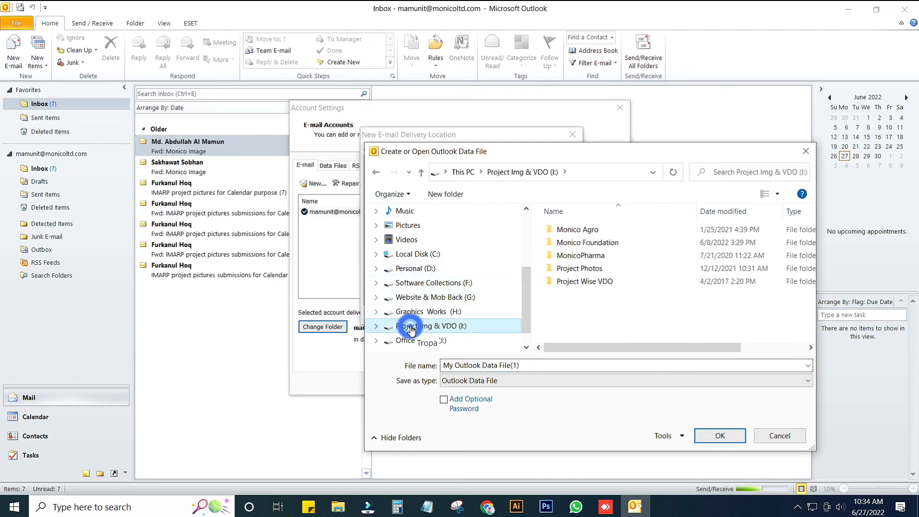
right_click(605, 320)
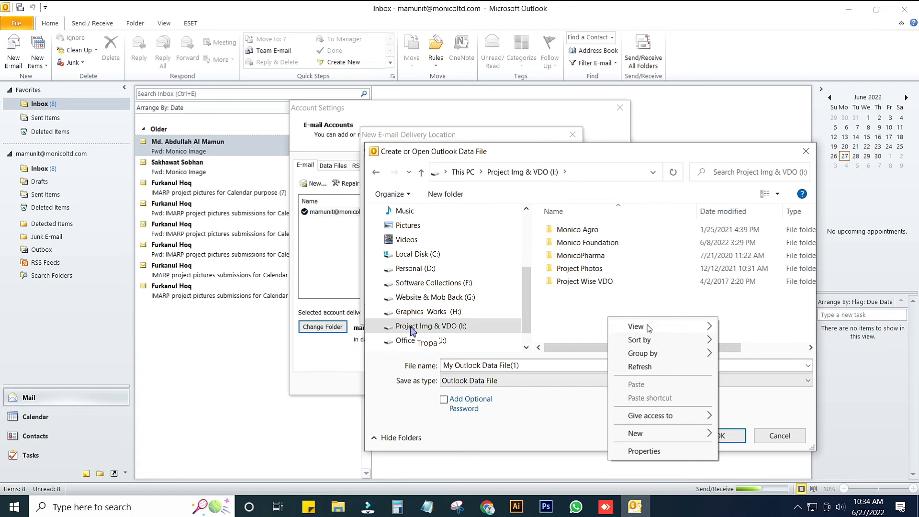
mouse_move(642, 437)
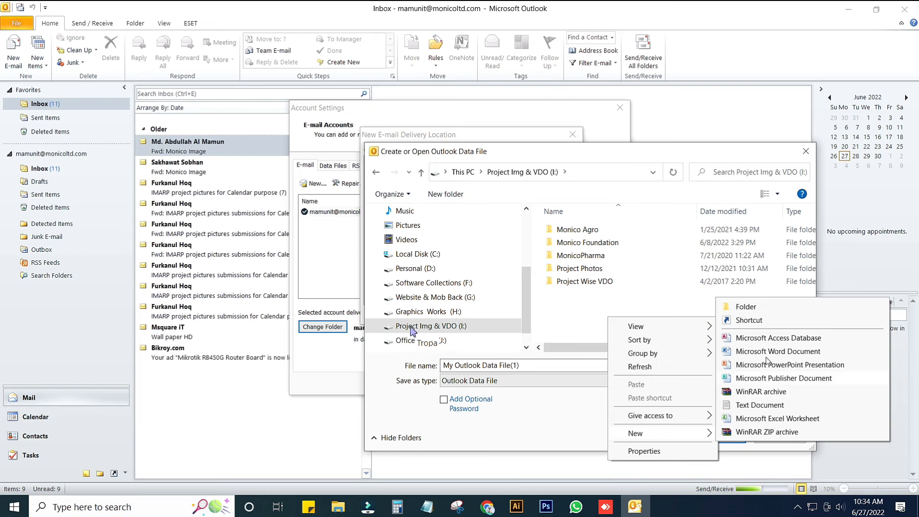
click(755, 308)
text(O)
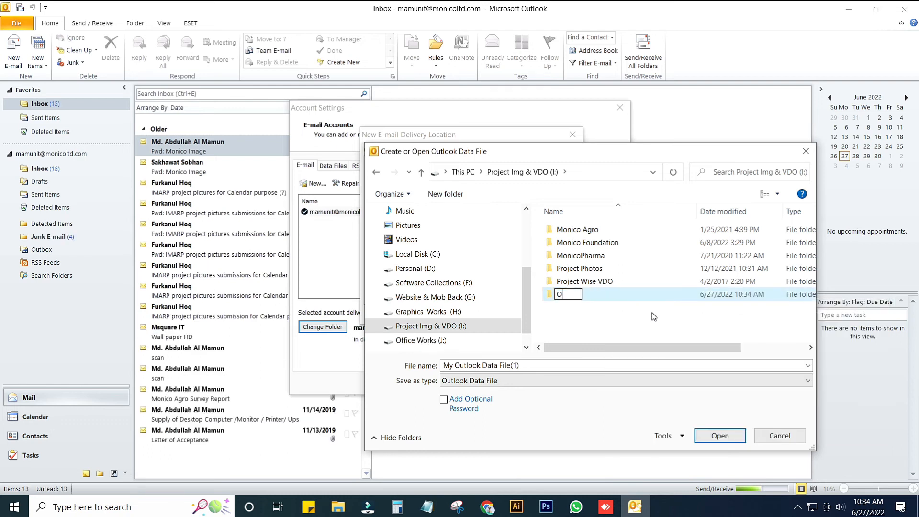
text(utlook b)
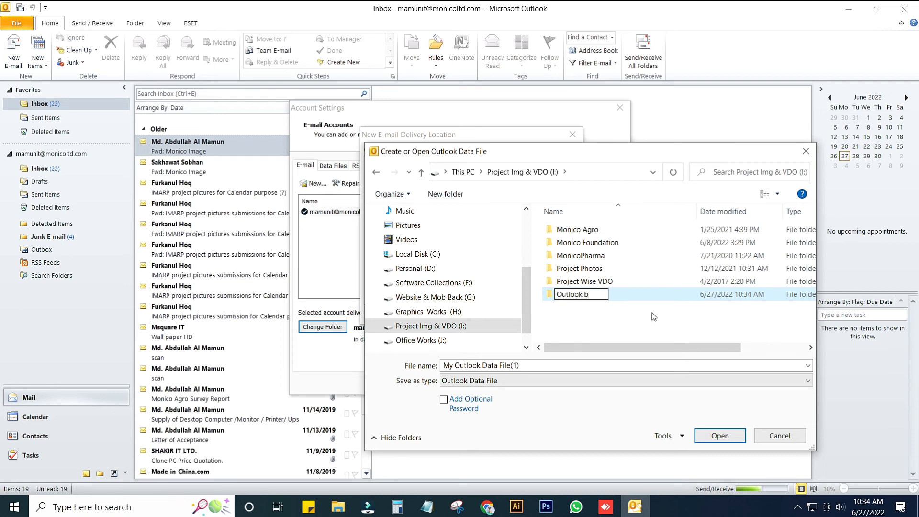
key(BackSpace)
text(Backup)
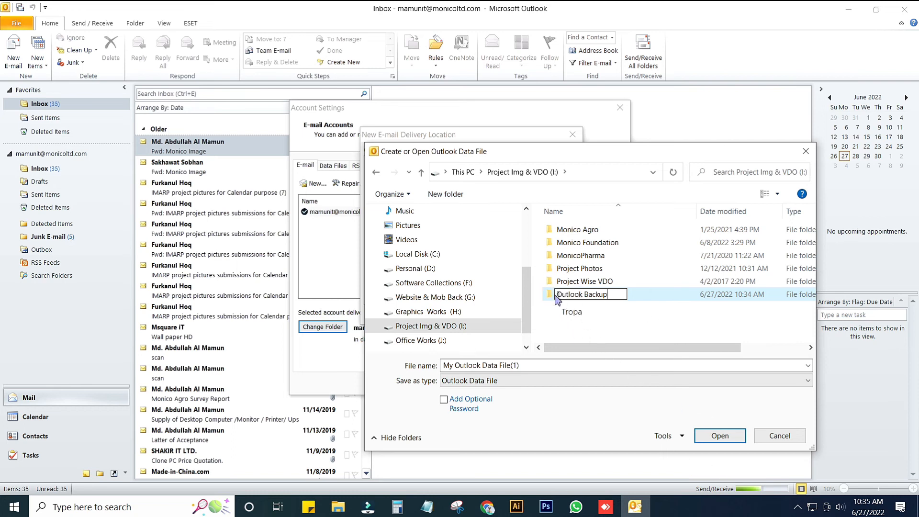
click(552, 298)
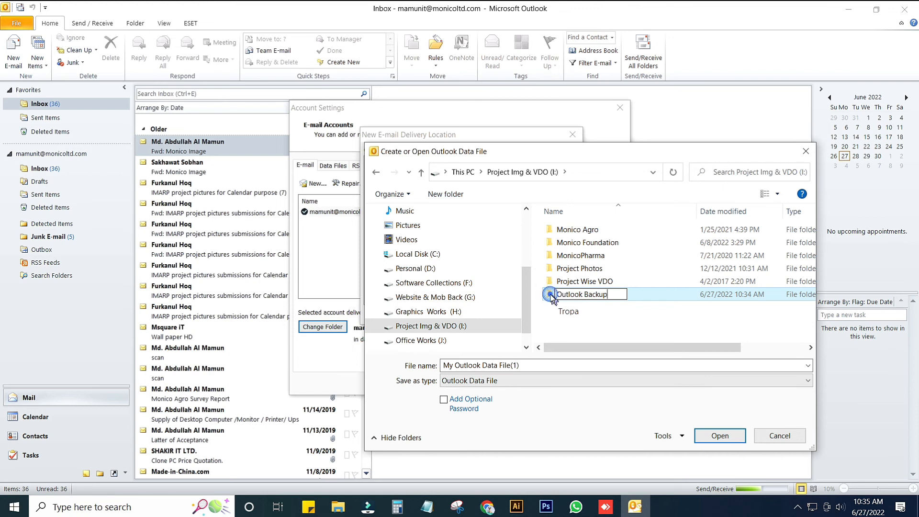
double_click(551, 298)
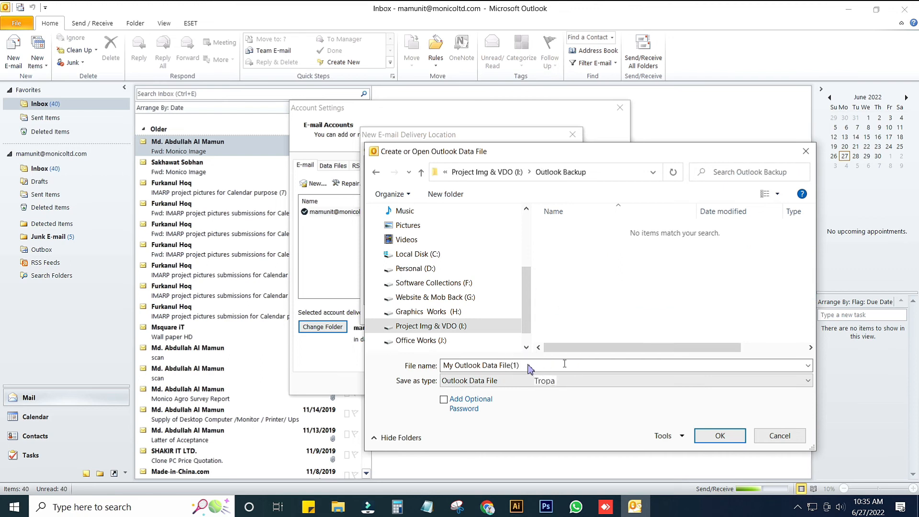
Name the data file with the account's e-mail address and make its Inbox the delivery location for new messages
click(527, 366)
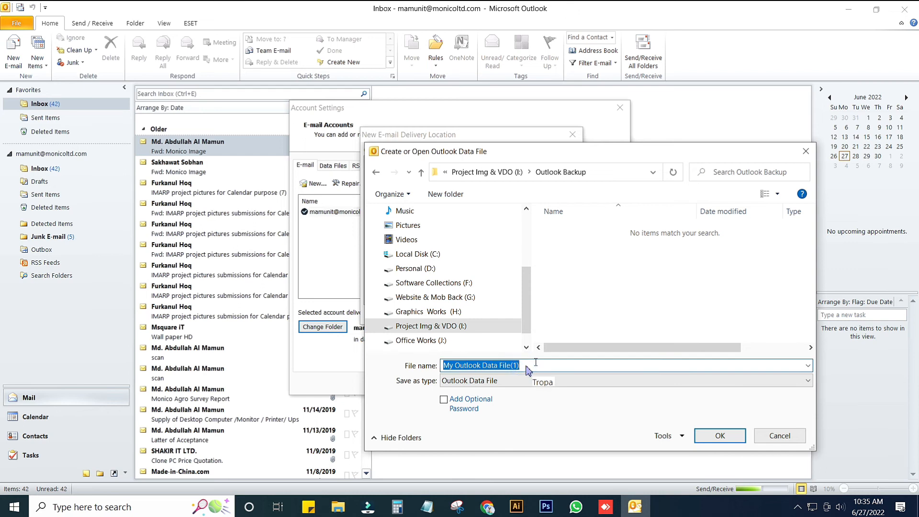
key(ctrl+v)
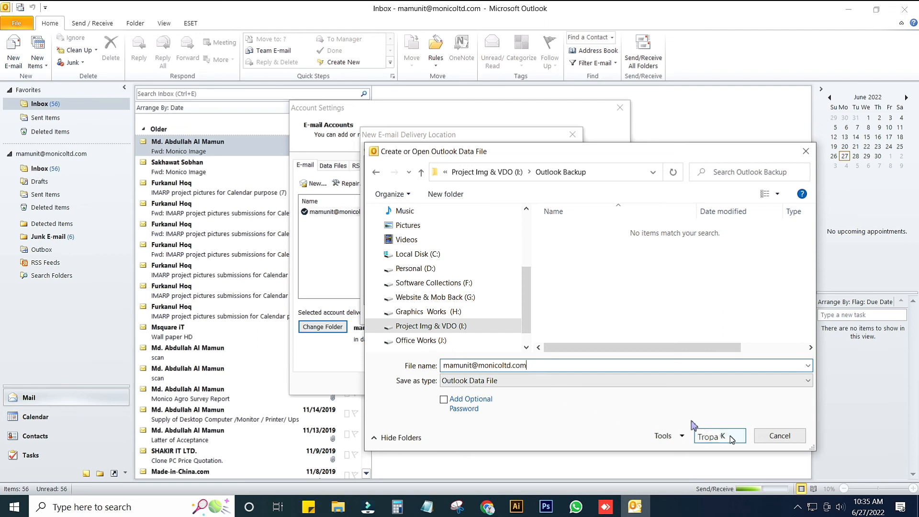
click(731, 438)
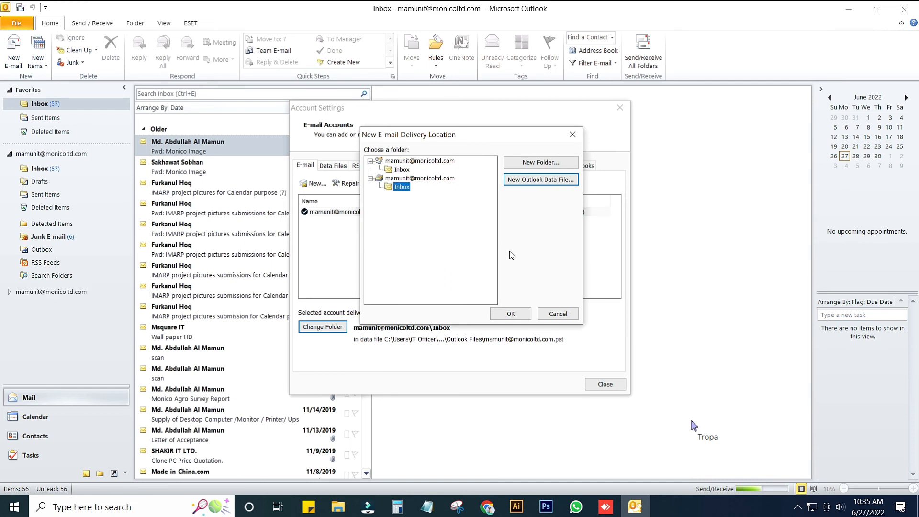
click(510, 313)
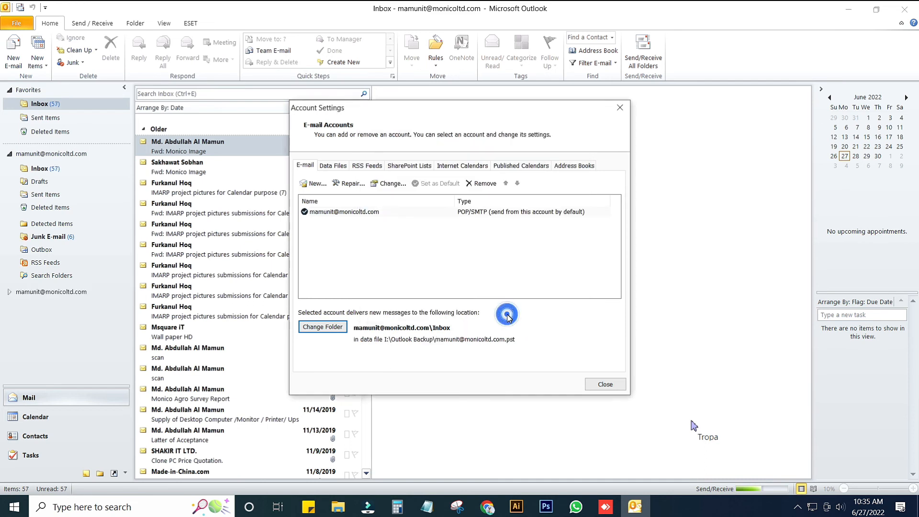
Review the Outlook data file locations in the account settings and the folders of both mailboxes
click(333, 165)
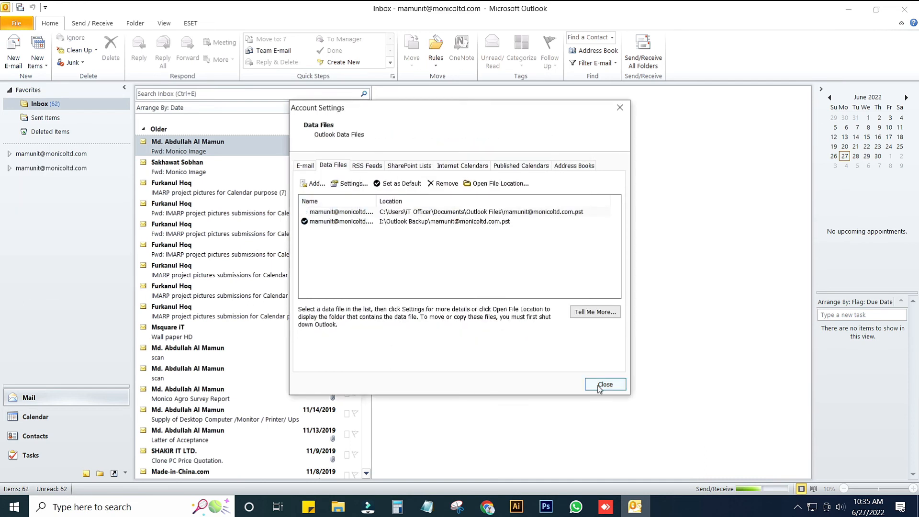
click(597, 386)
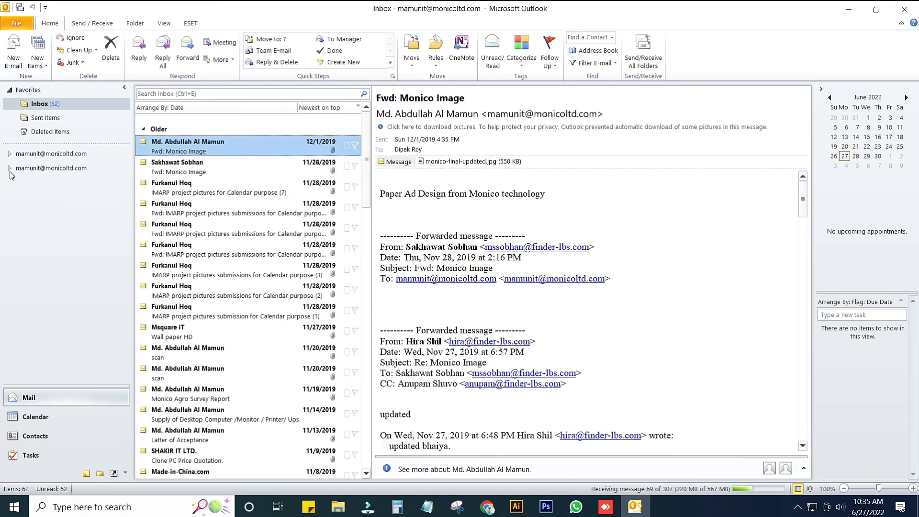
click(10, 154)
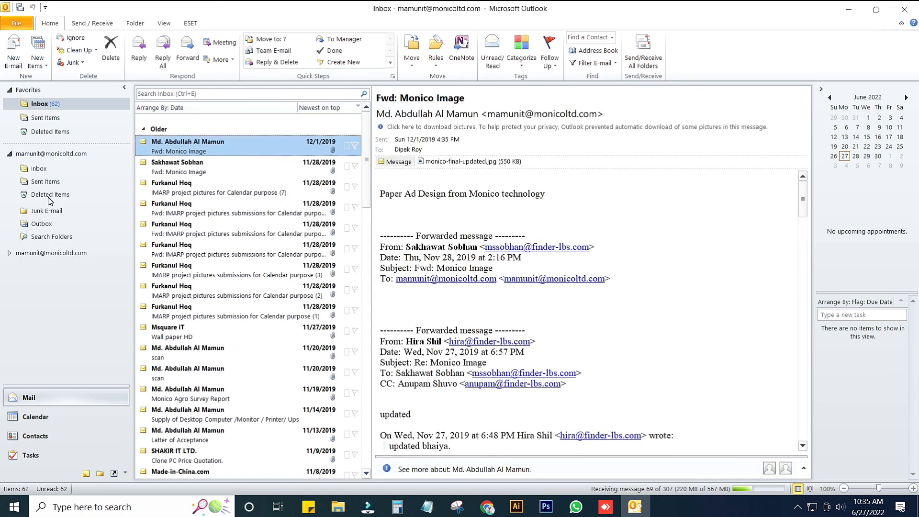
click(9, 252)
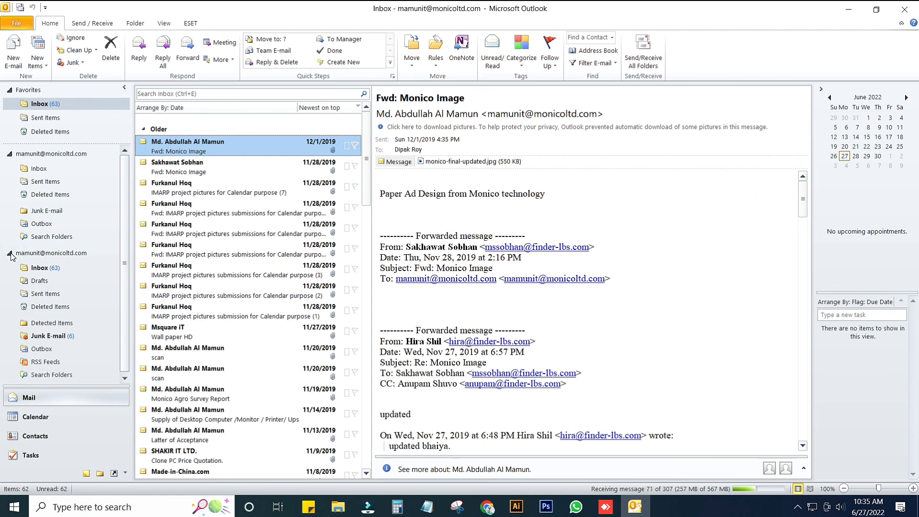